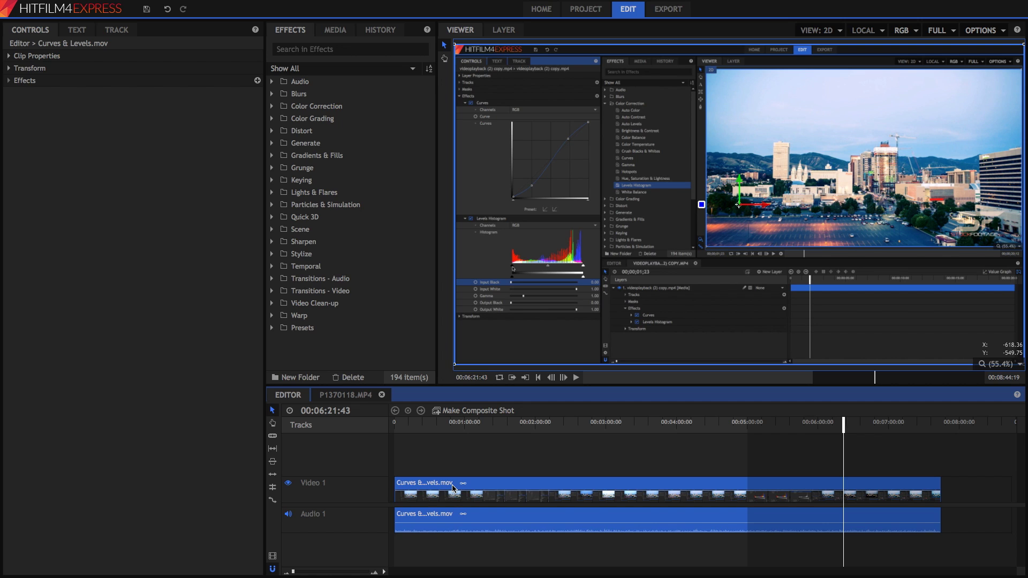
Step: Scrub the playhead to 00:01:14:35, the frame where the Curves effect is applied
left_click(463, 429)
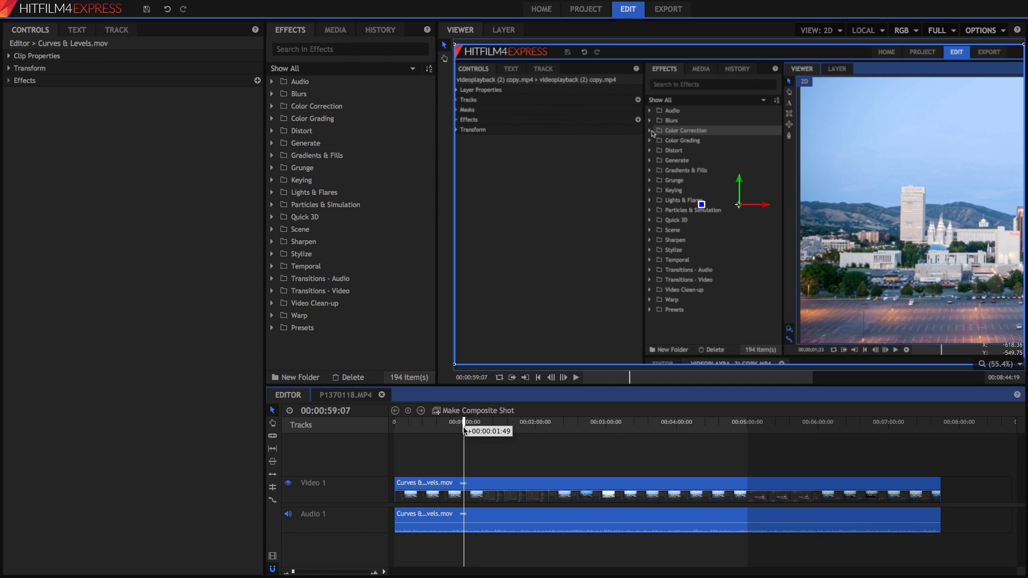
left_click_drag(465, 430, 482, 429)
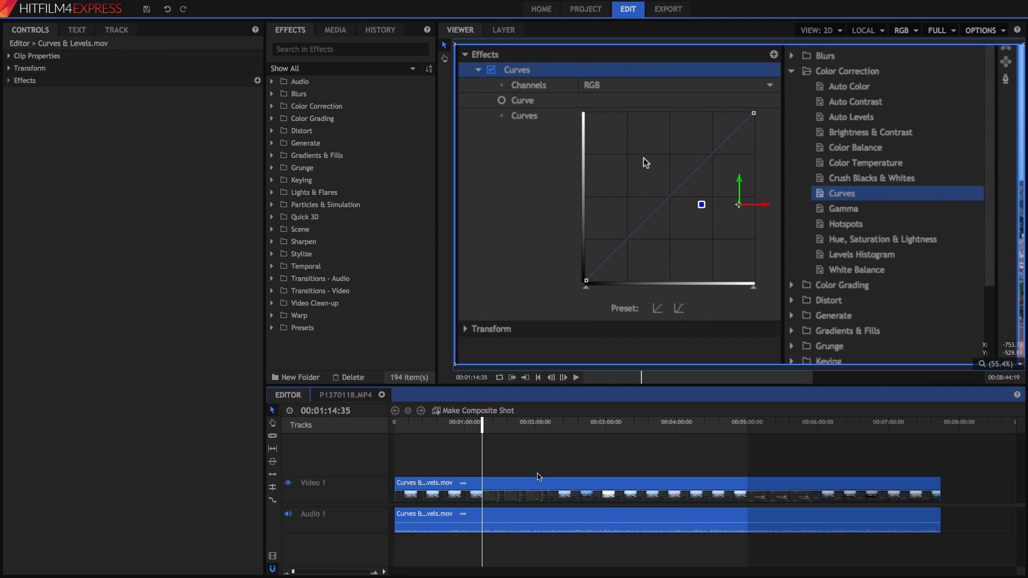
Step: Make a proxy of the Curves & Levels.mov clip on Video 1 and bring up the Media list
right_click(521, 487)
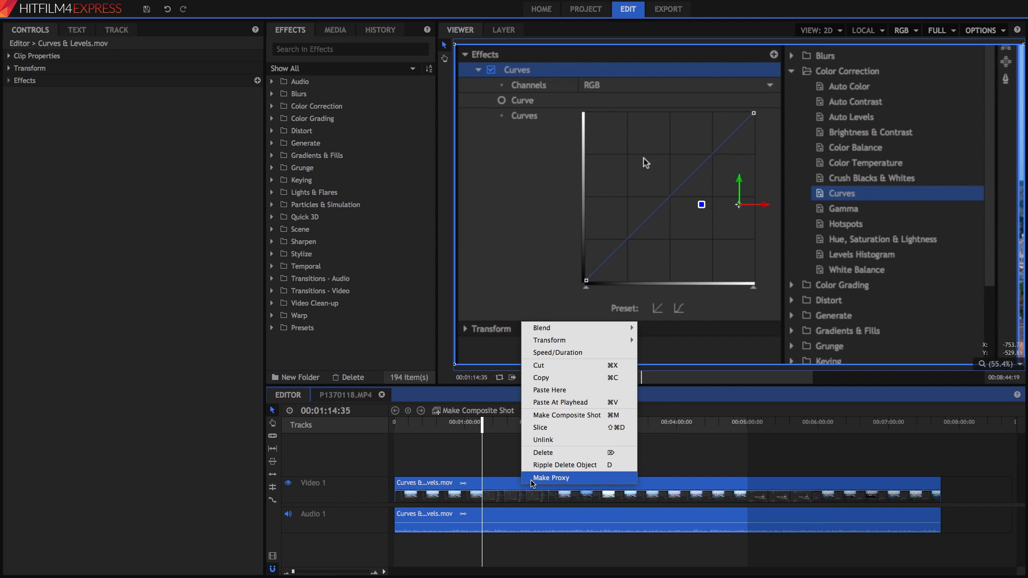
left_click(534, 477)
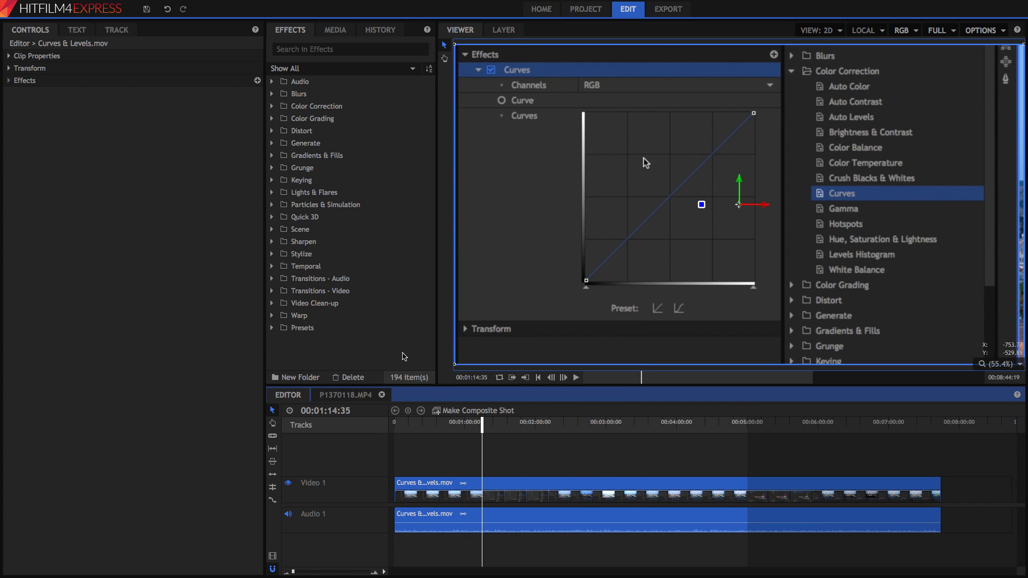
left_click(335, 29)
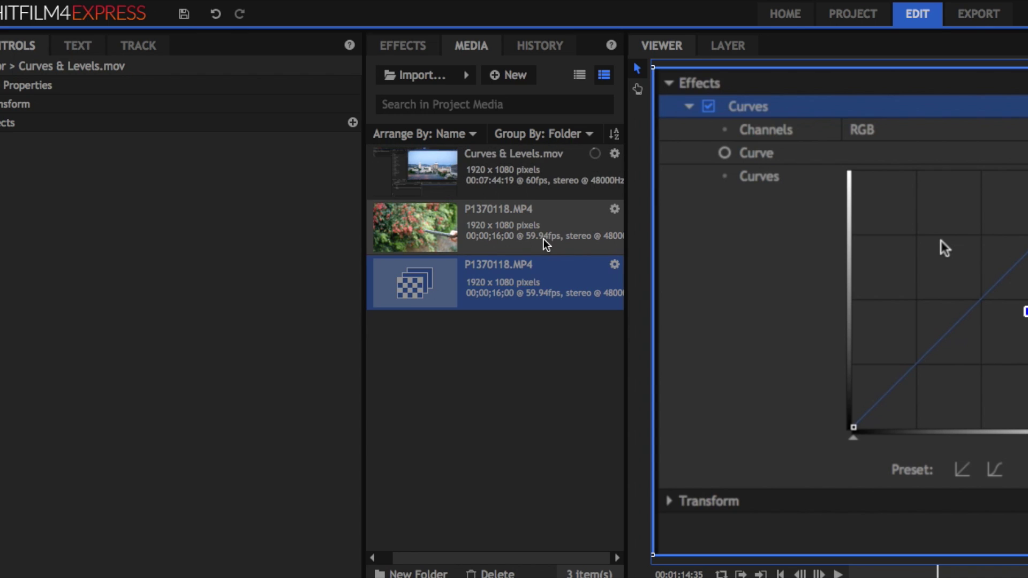
Step: Make proxies for both P1370118.MP4 media items: the clip and the composite shot
right_click(523, 231)
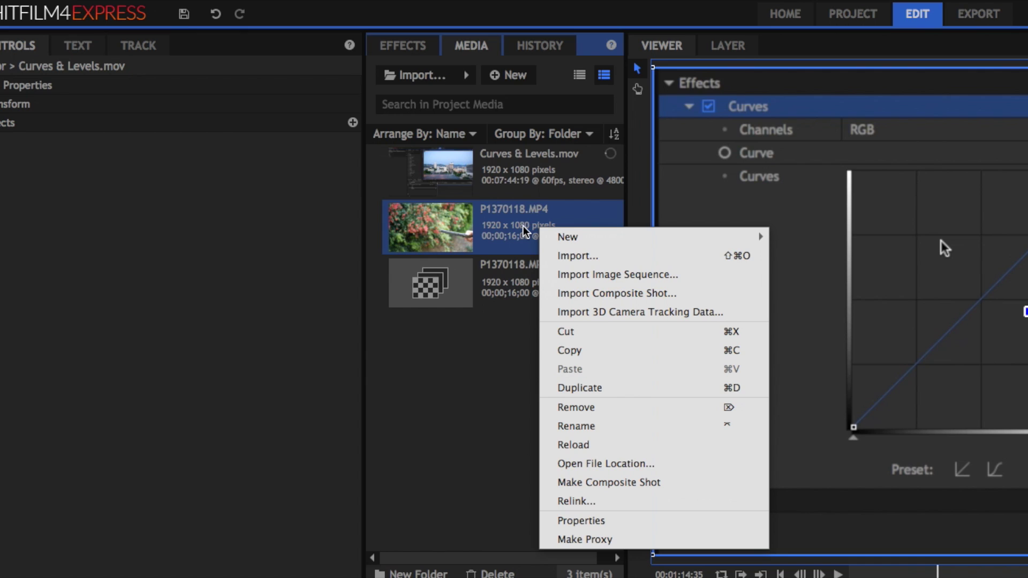
left_click(585, 539)
right_click(533, 273)
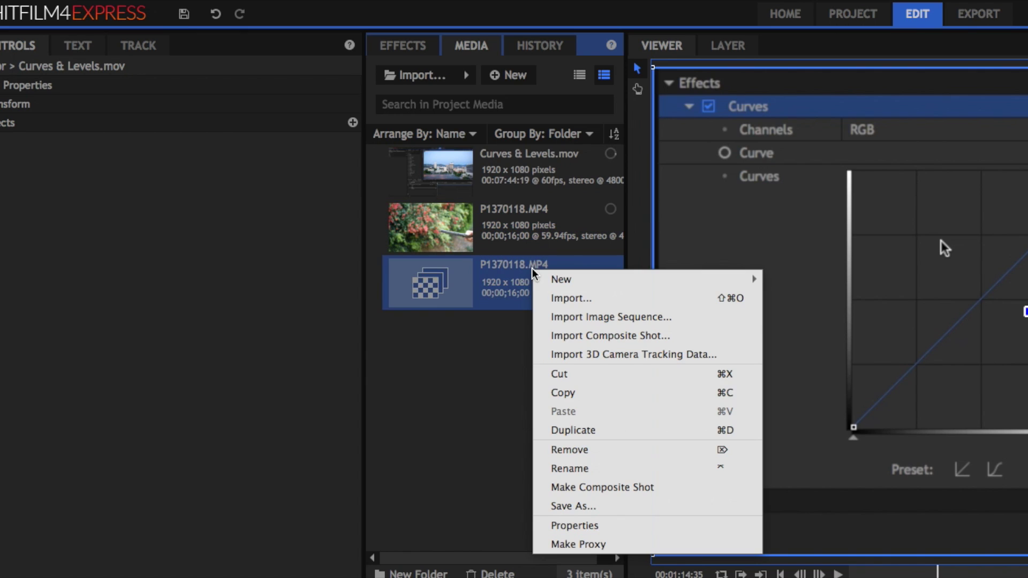
left_click(584, 545)
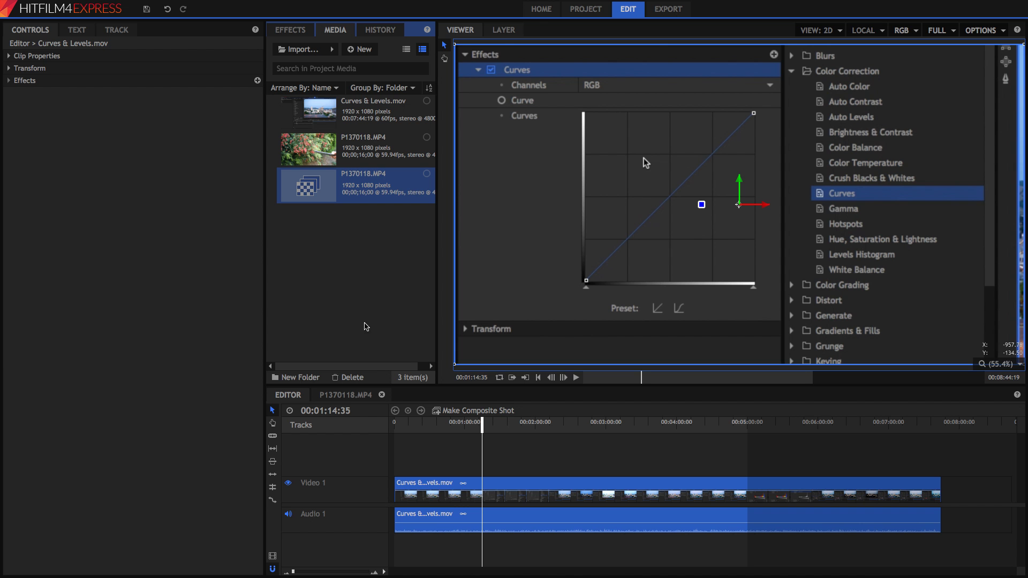
left_click(133, 5)
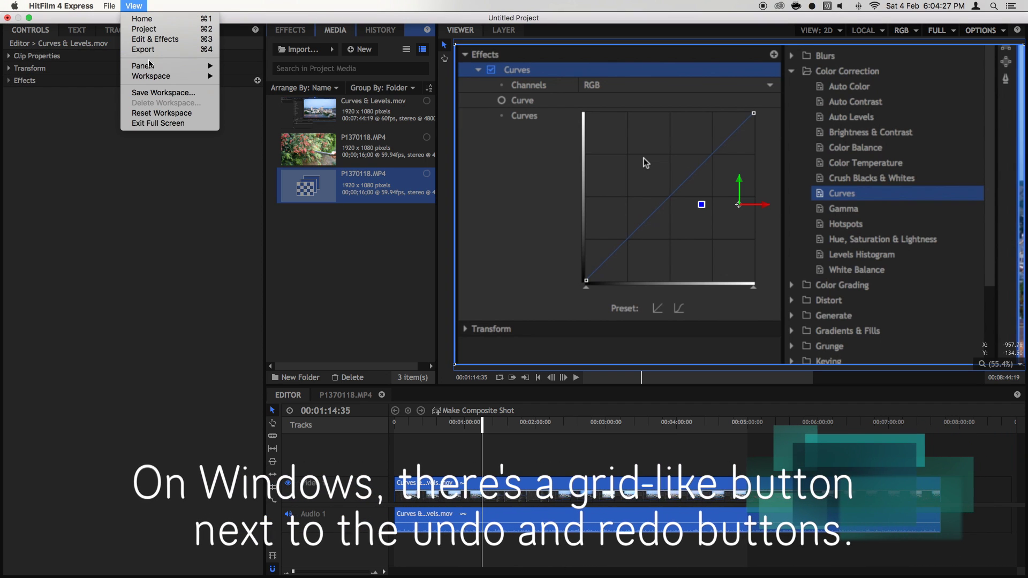
mouse_move(155, 78)
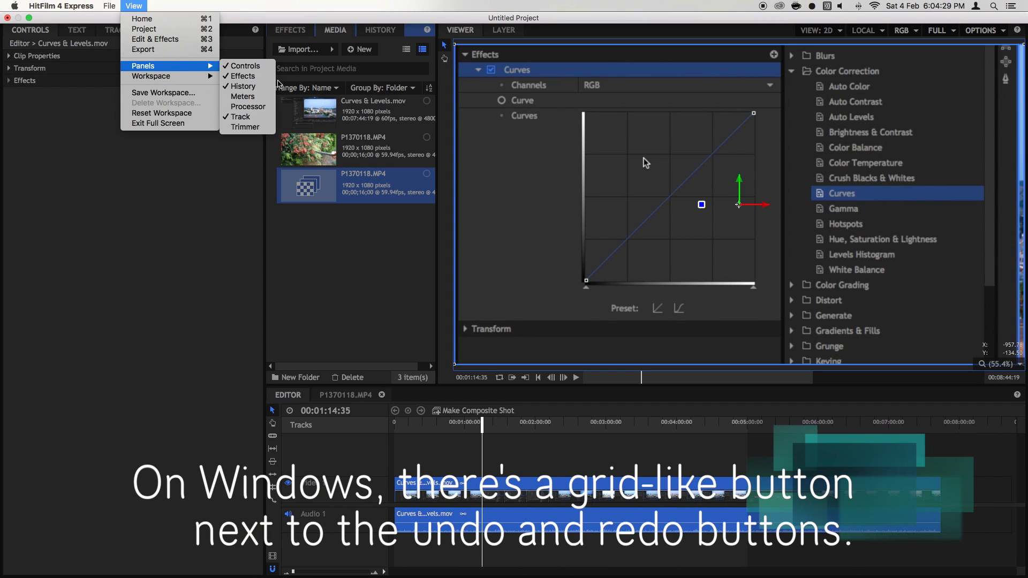
left_click(248, 107)
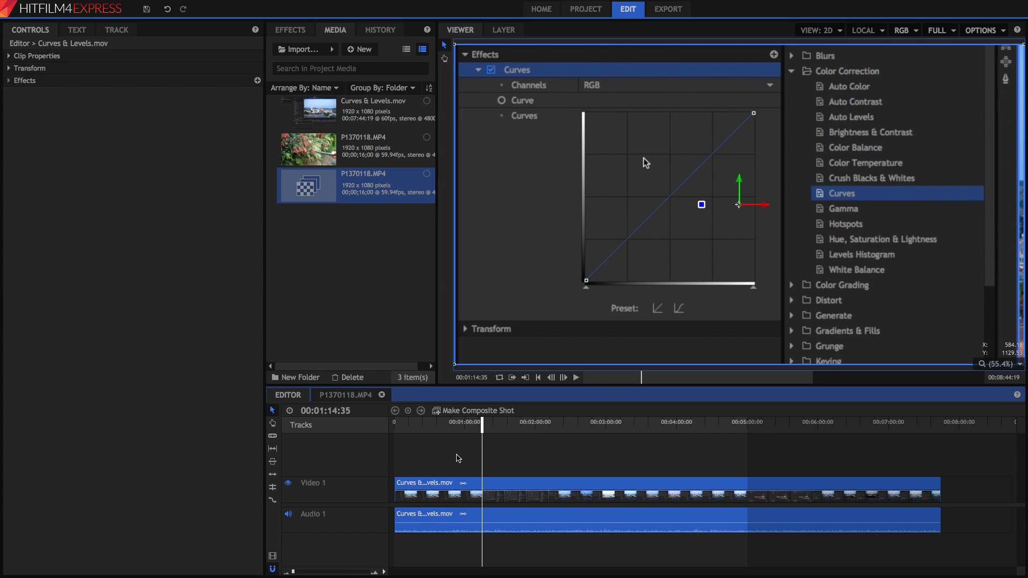
Step: After scrubbing through Curves & Levels.mov, set the timeline Preview Mode to None
left_click_drag(455, 428, 414, 427)
left_click_drag(782, 428, 615, 428)
left_click_drag(412, 427, 389, 428)
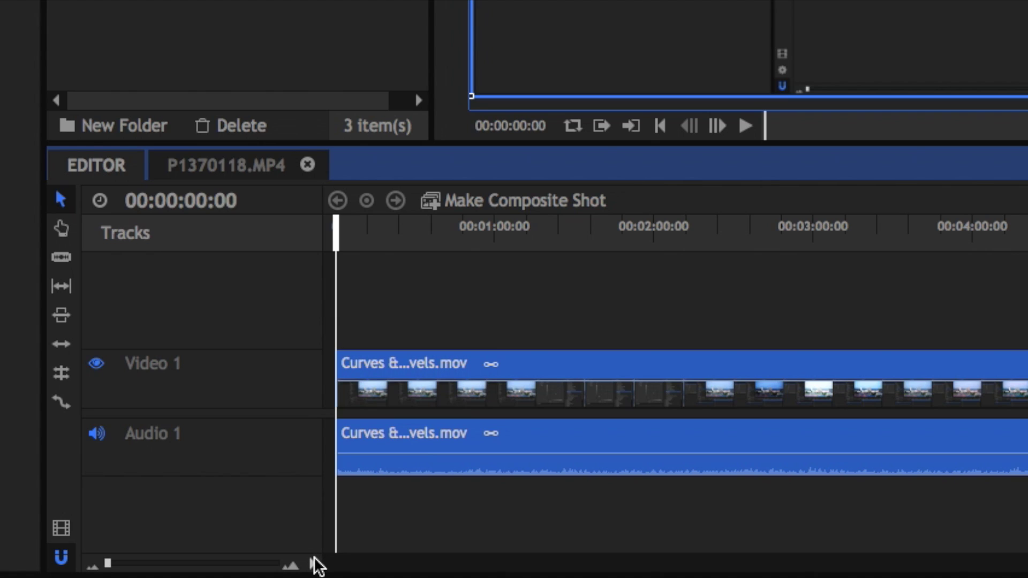
left_click(312, 562)
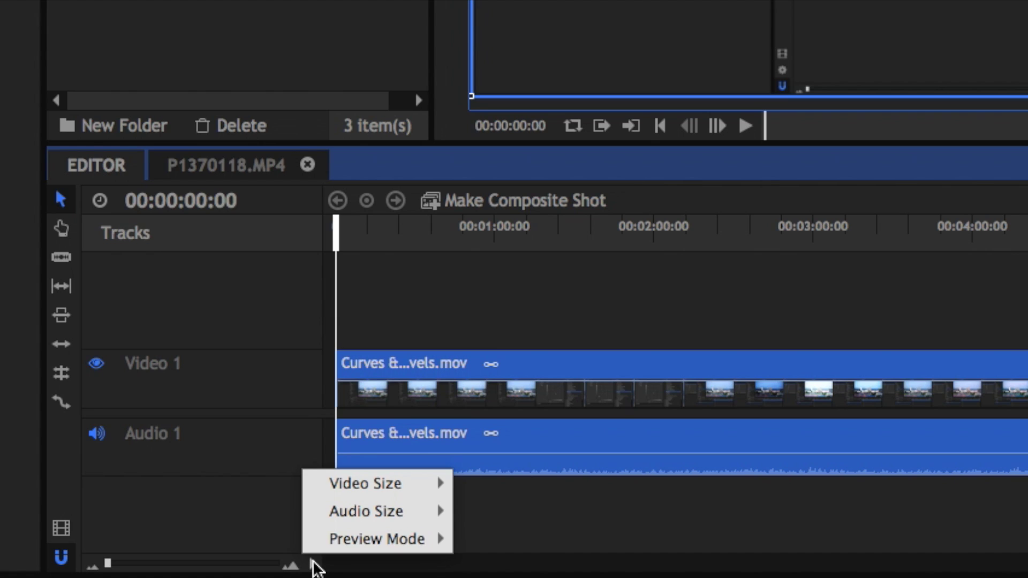
mouse_move(338, 545)
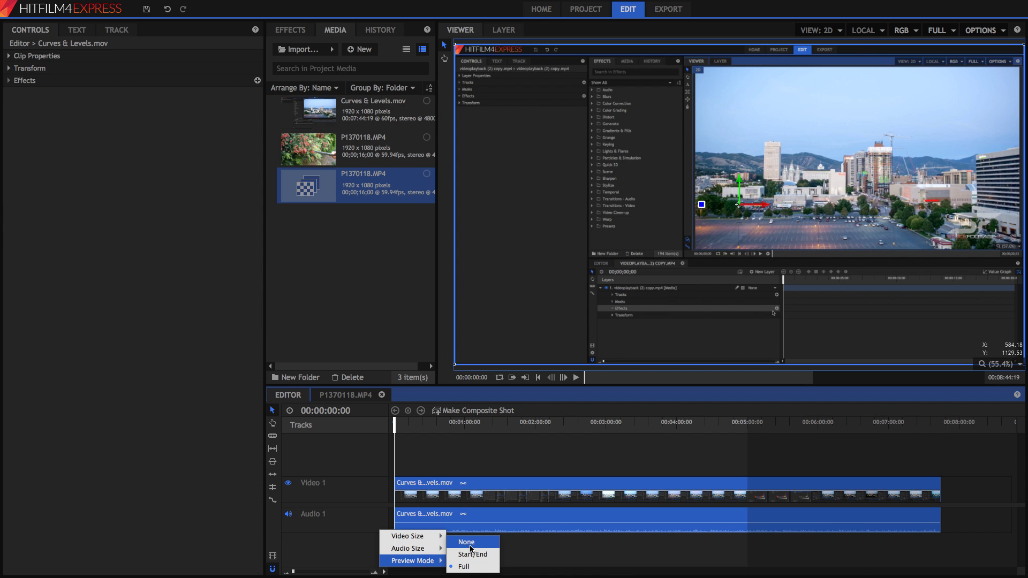
left_click(466, 542)
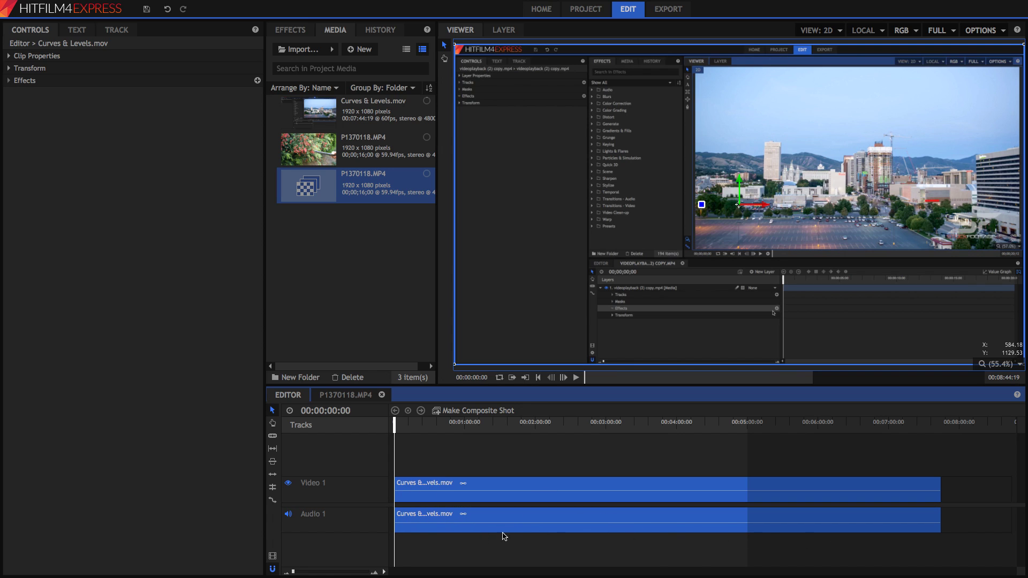
Step: Play from 00:05:36:09, then play the P1370118.MP4 composite and stop at 00;00;11;18
scroll(455, 514, "up", 5)
left_click_drag(405, 568, 785, 569)
left_click(781, 424)
left_click(576, 377)
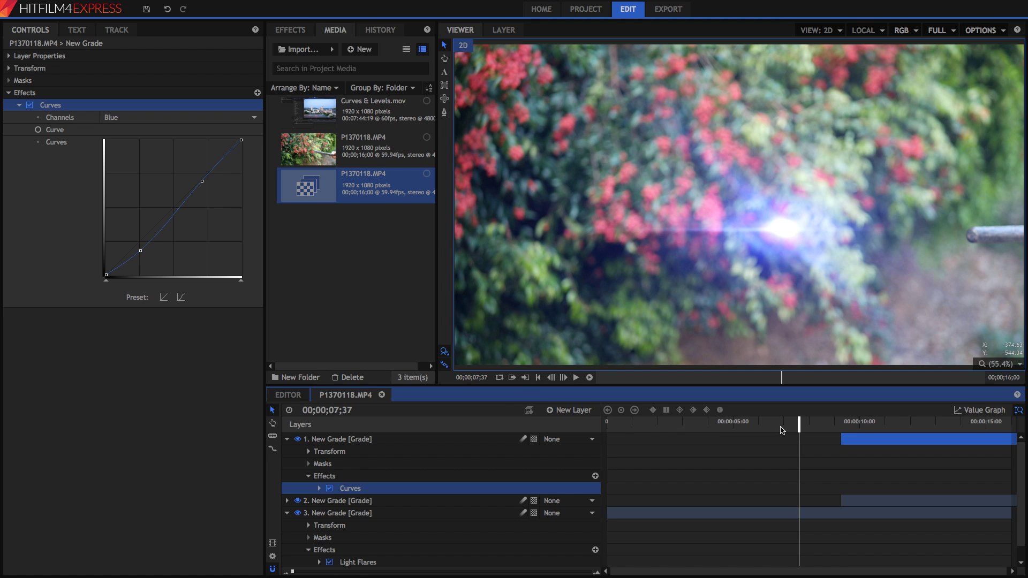
key("space")
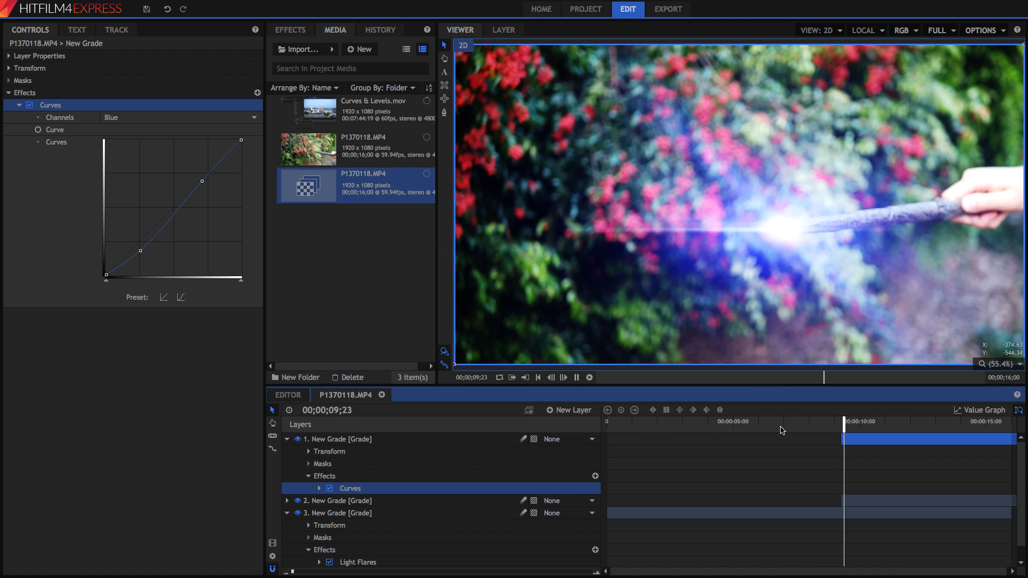
key("space")
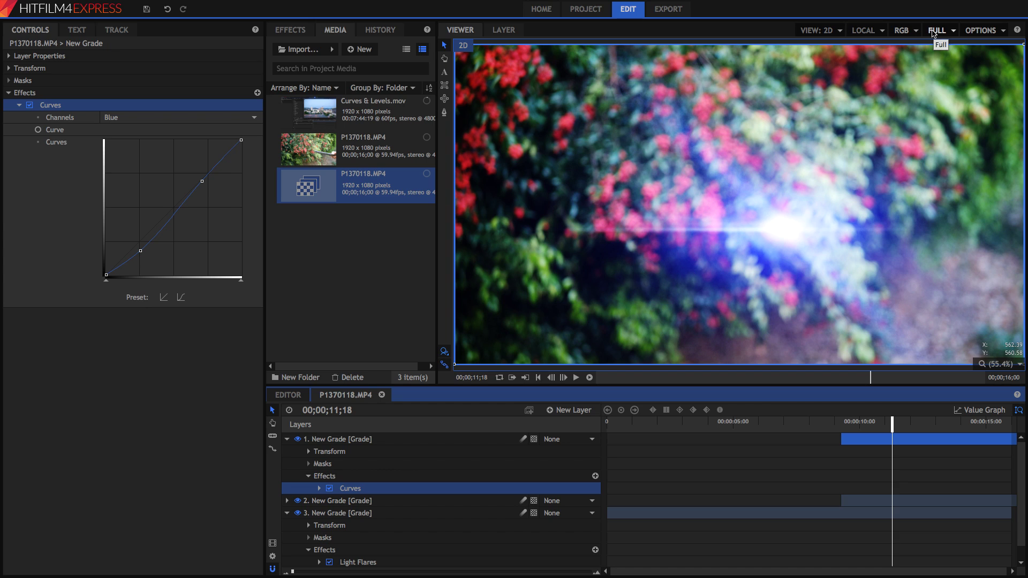
Step: Lower the viewer to Quarter quality and play the wand flare from frame 08;21
left_click(932, 34)
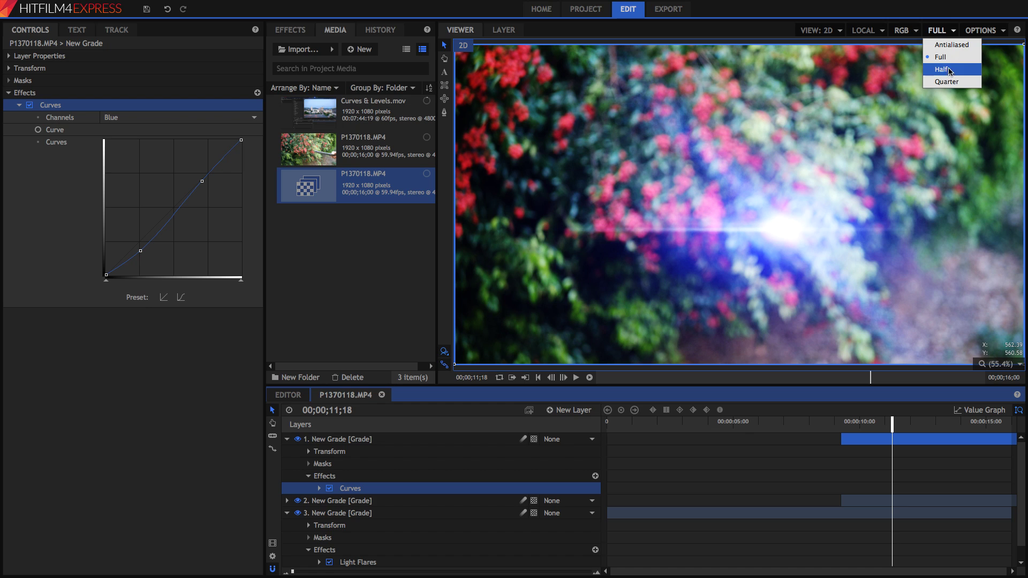
left_click(946, 81)
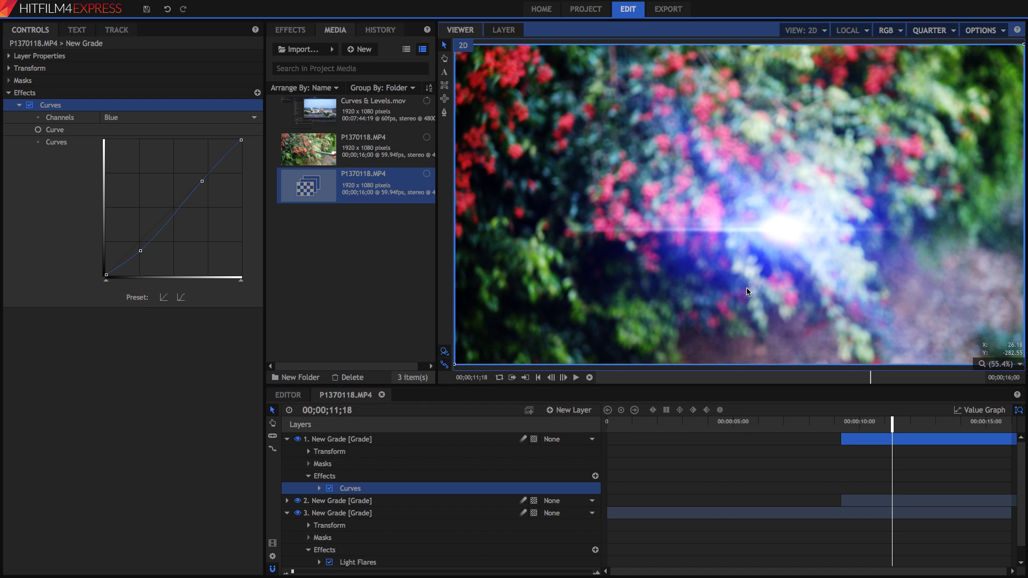
left_click(850, 427)
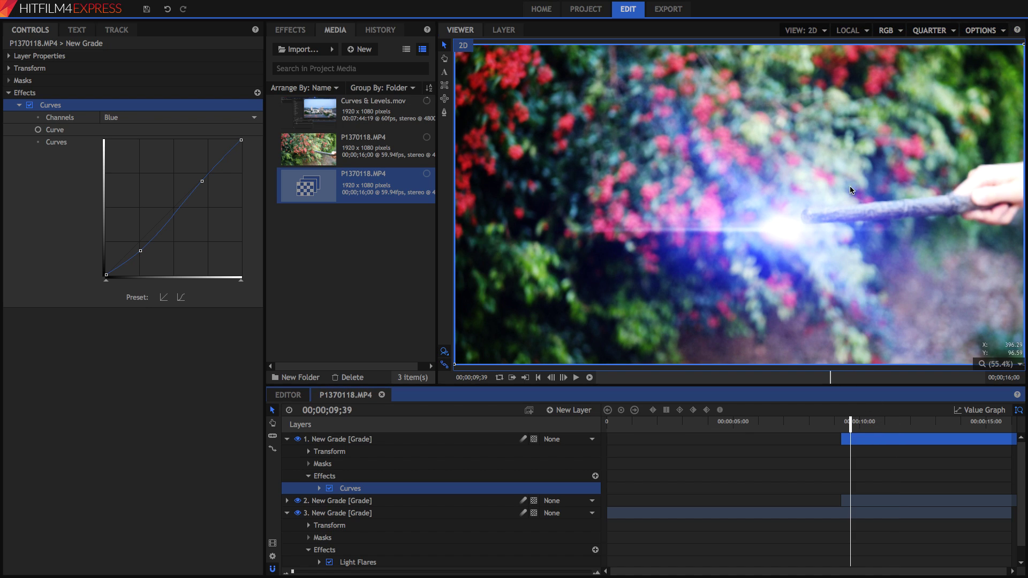
left_click(817, 427)
key("space")
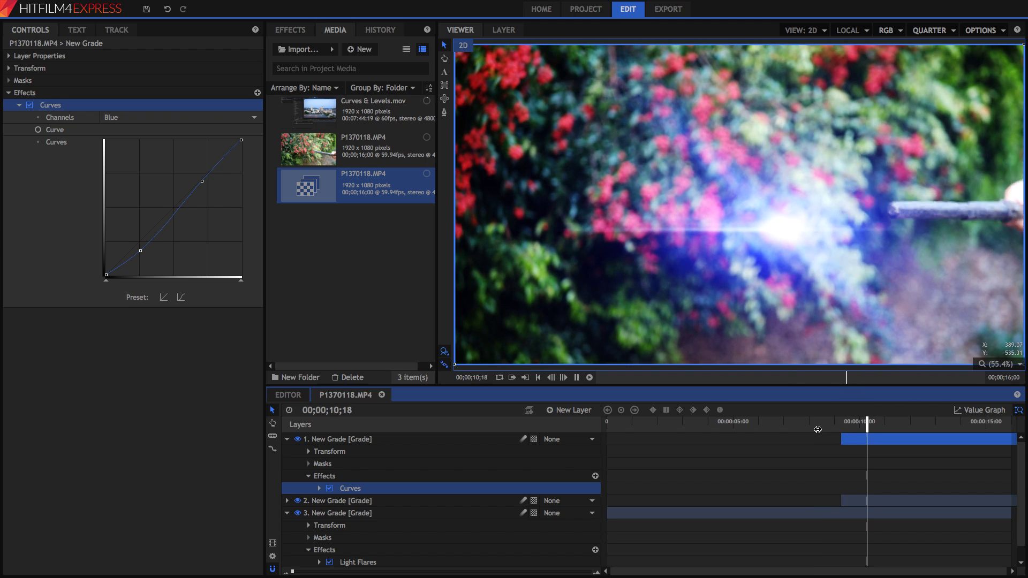
key("space")
Step: Check frames 13;24 and 09;19, then set the viewer to Full resolution
key("shift+Right")
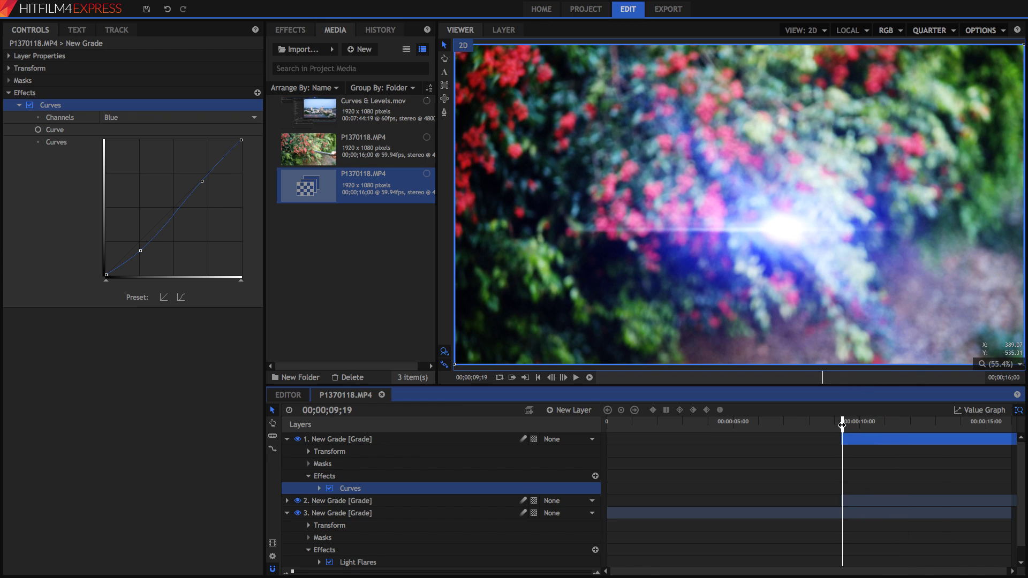
left_click(843, 425)
left_click(932, 32)
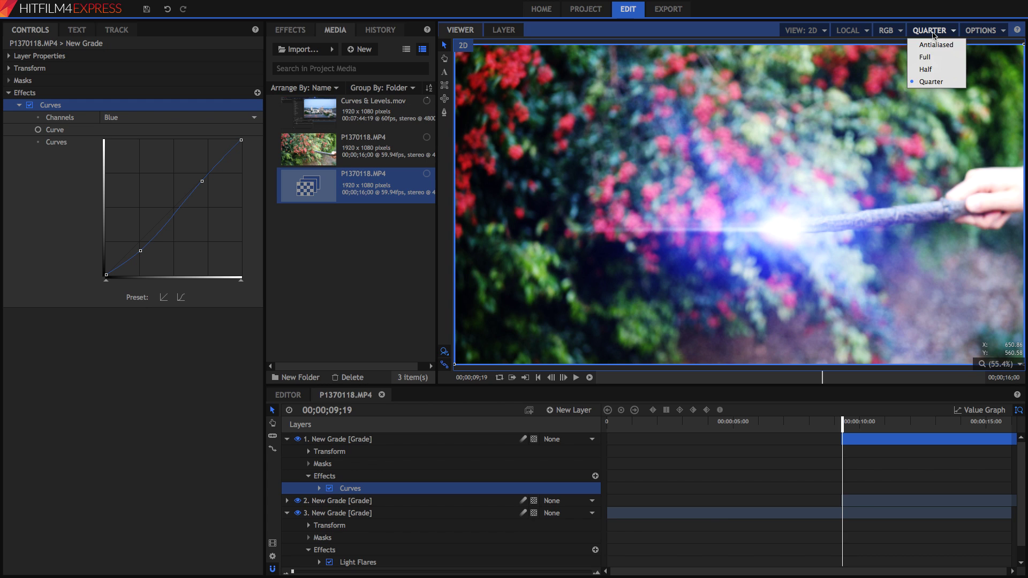
left_click(932, 59)
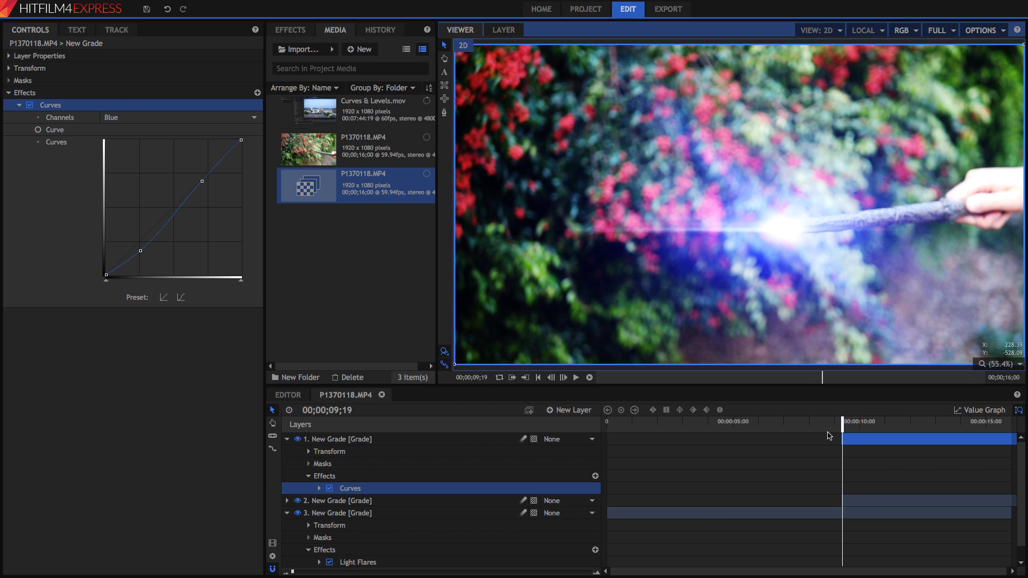
Step: Render a RAM preview of the composite starting at frame 08;39 and scrub through it
left_click(825, 424)
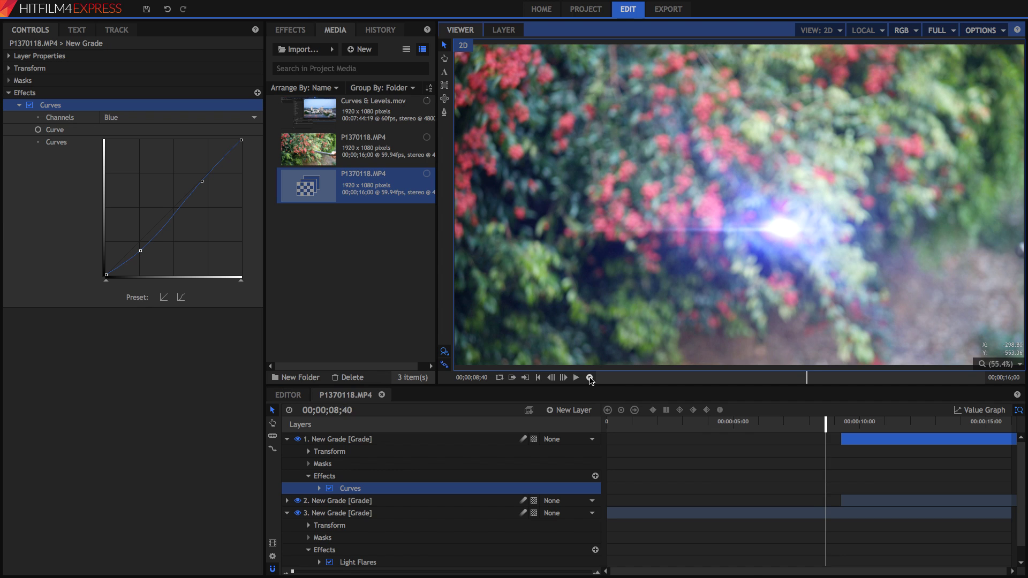
left_click(589, 378)
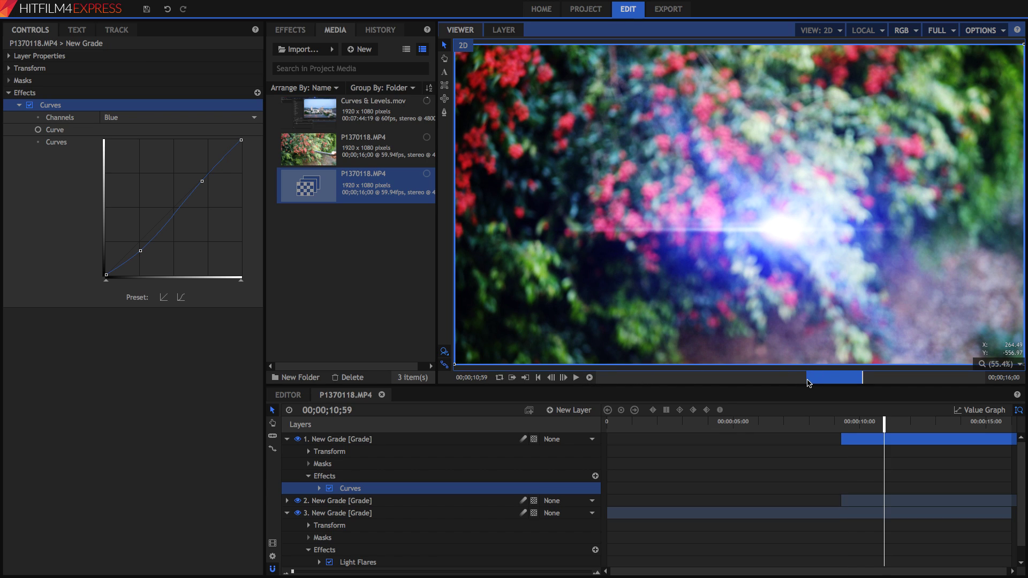
mouse_move(808, 383)
left_mouse_down()
mouse_move(836, 384)
mouse_move(810, 382)
left_mouse_up()
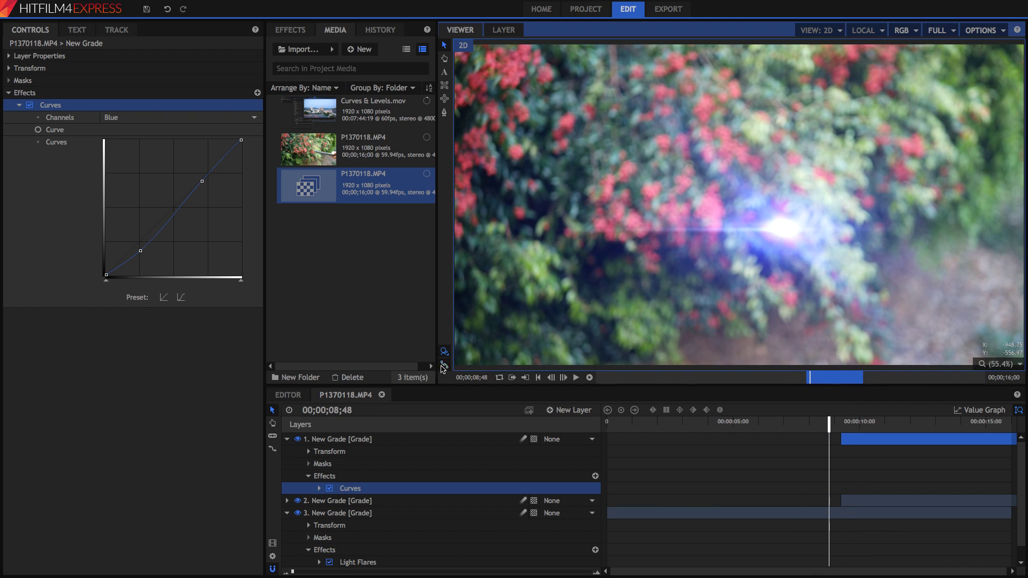
Step: Play the cached preview, scrub back to about 10;06, and set the viewer to Quarter
left_click(574, 378)
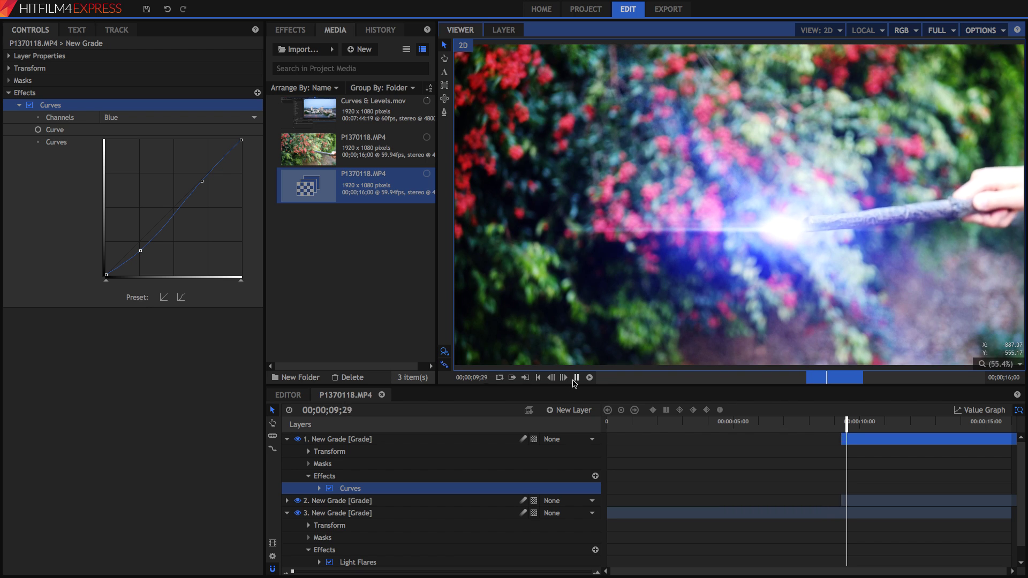
left_click(576, 377)
mouse_move(808, 379)
left_mouse_down()
mouse_move(838, 379)
mouse_move(805, 378)
left_mouse_up()
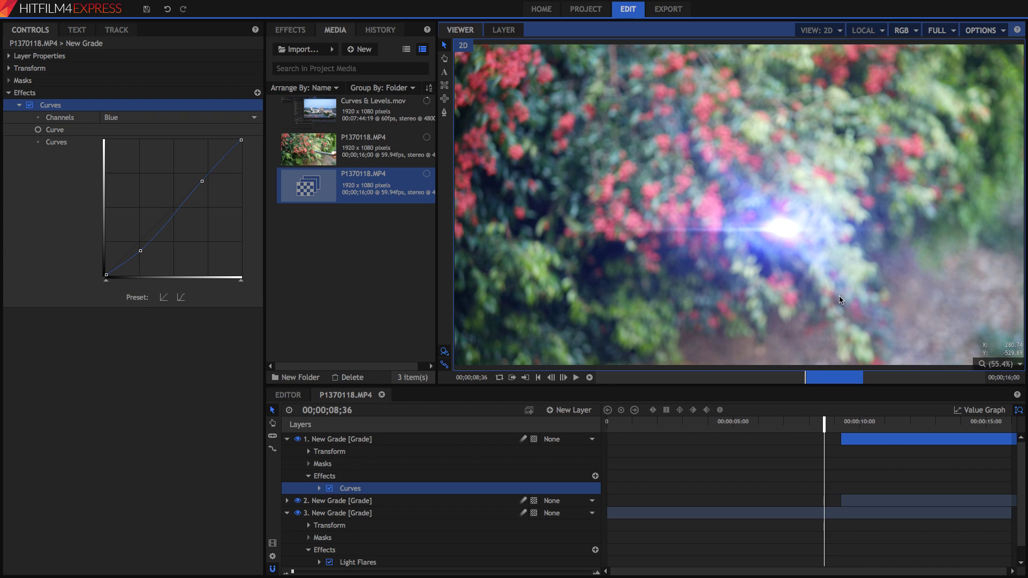
left_click(932, 34)
left_click(944, 82)
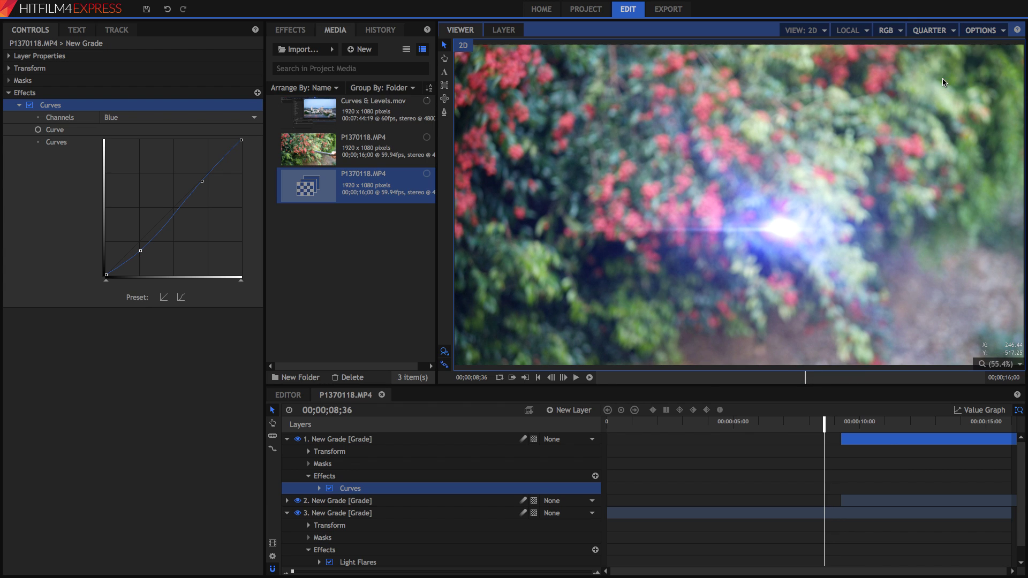
Step: In the Editor timeline, set Preview Mode to None so Curves & Levels.mov shows plain bars
left_click(591, 380)
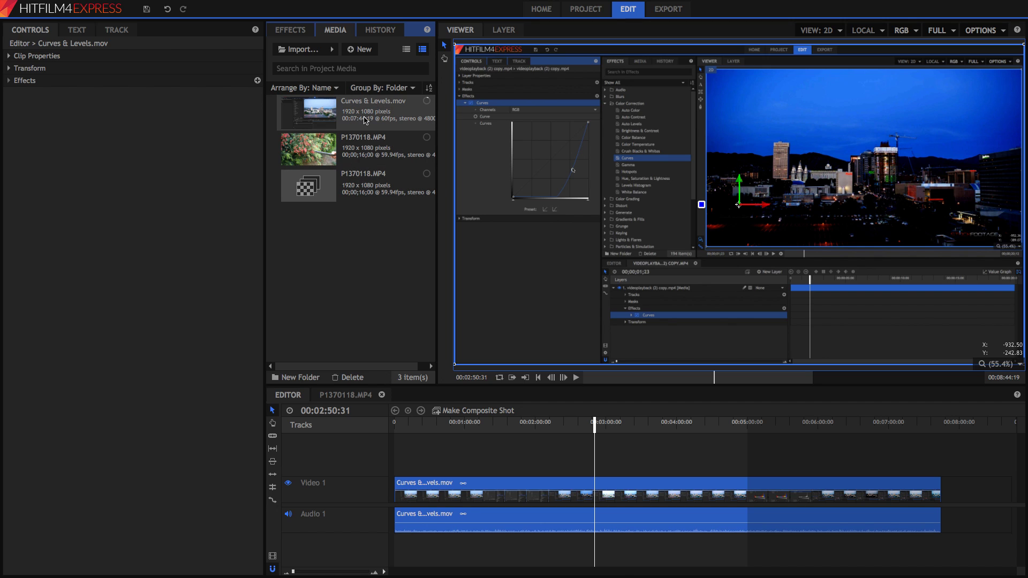
right_click(364, 120)
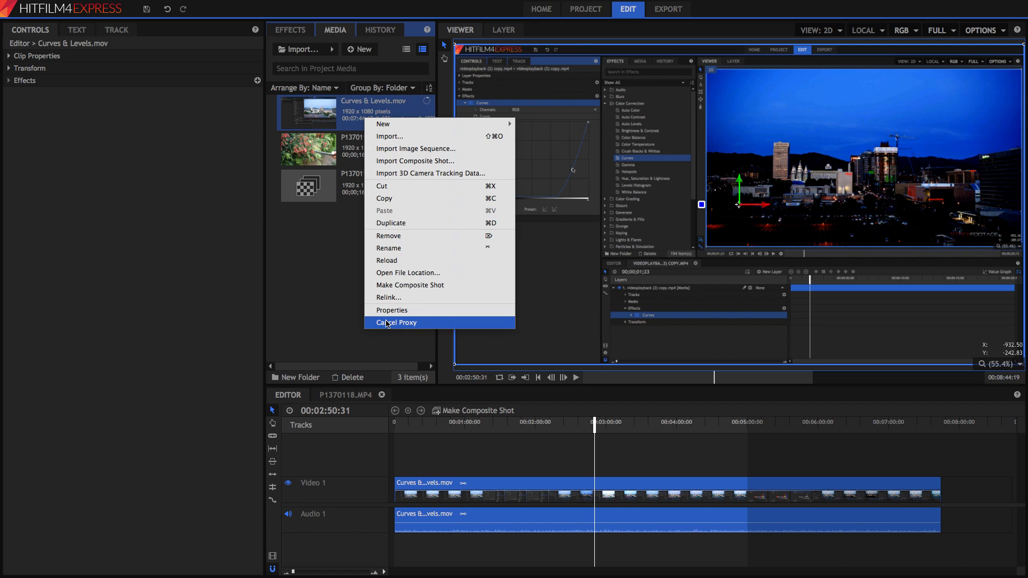
left_click(369, 352)
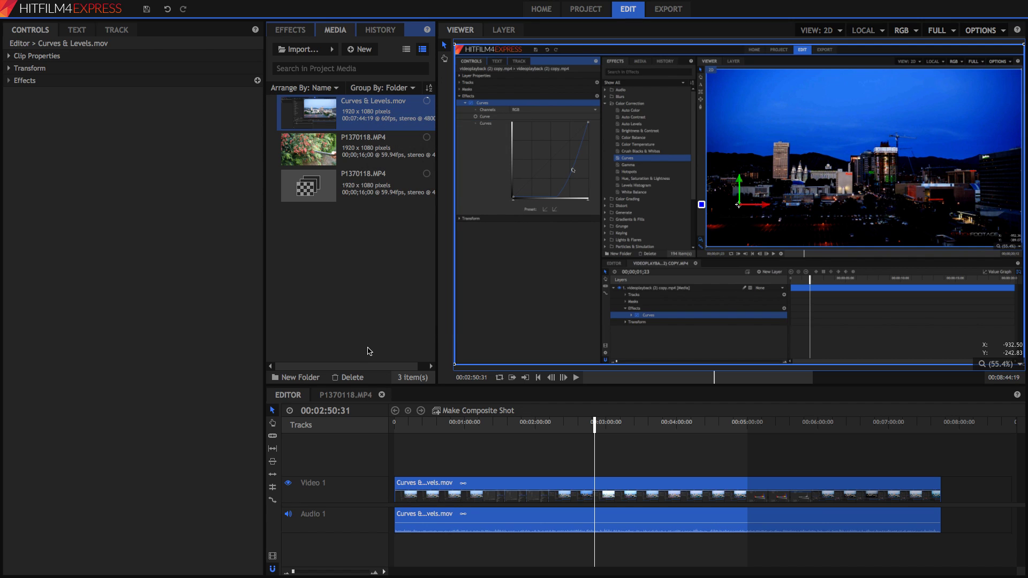
left_click(385, 572)
mouse_move(398, 563)
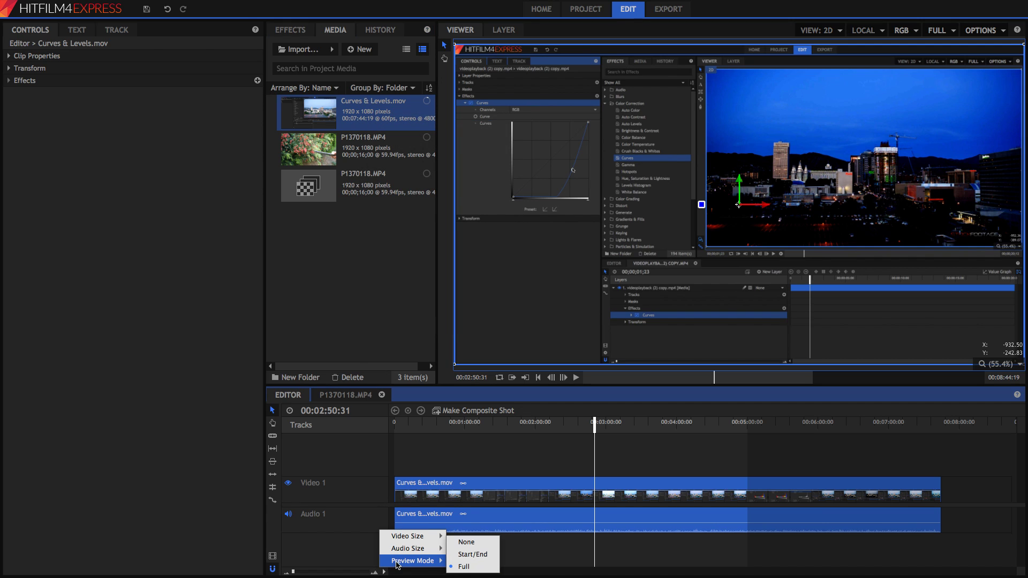
left_click(464, 542)
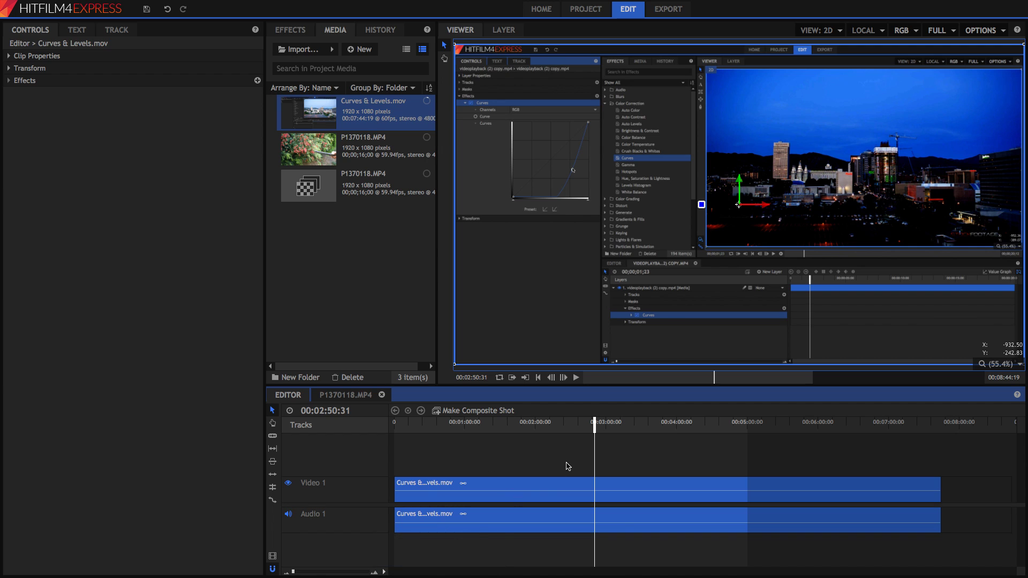
Step: Check the viewer resolution setting in both the P1370118.MP4 composite and the Editor tabs
left_click(342, 394)
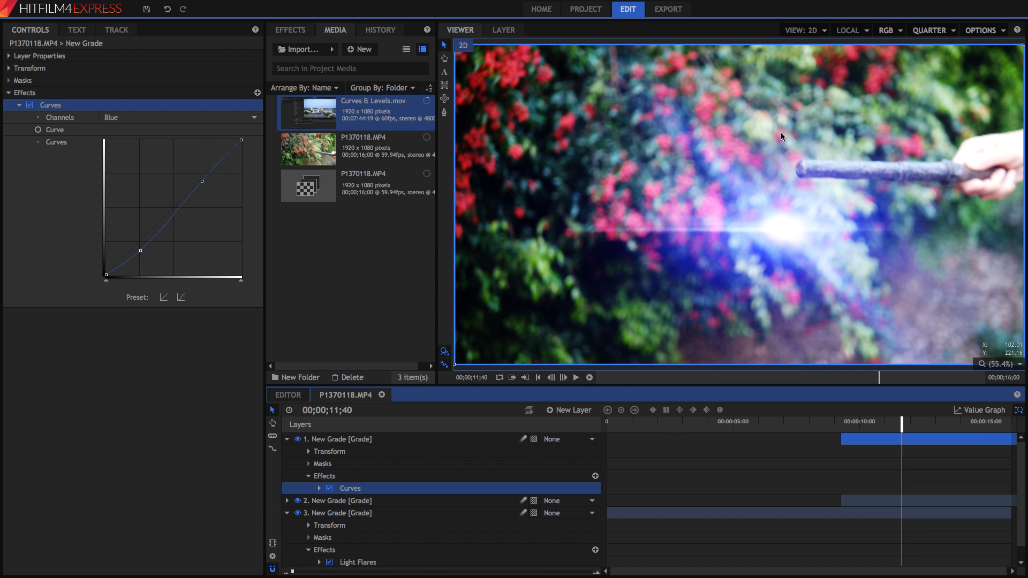
left_click(929, 21)
left_click(288, 395)
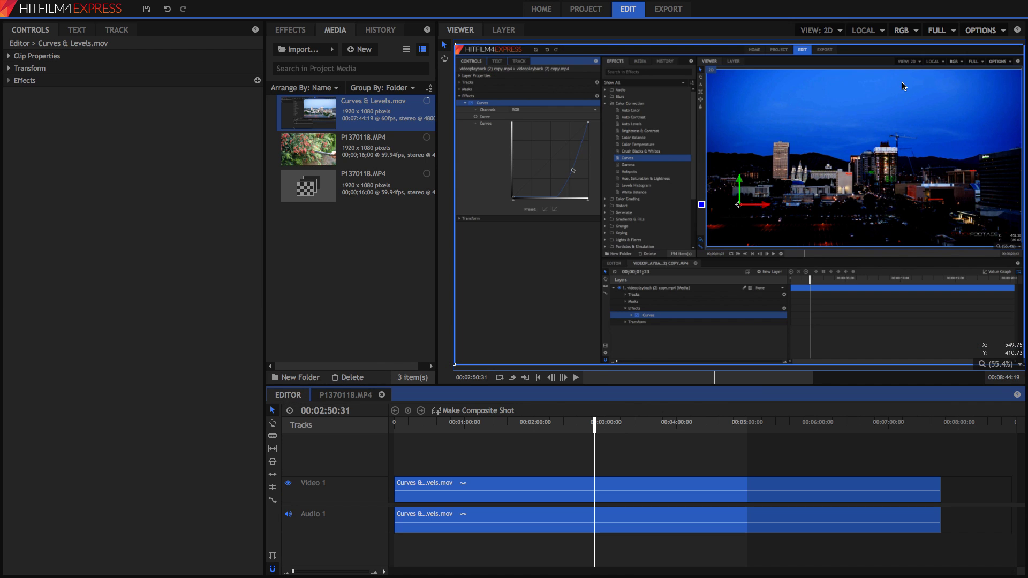
left_click(941, 31)
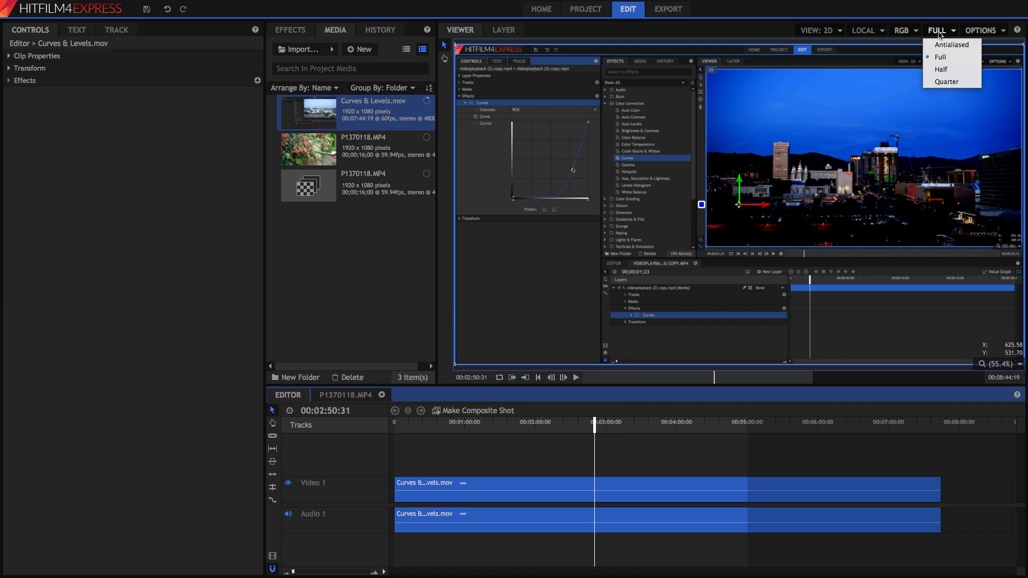
Step: Back in the P1370118.MP4 composite, play from 08;51 to extend the RAM preview cache
left_click(345, 396)
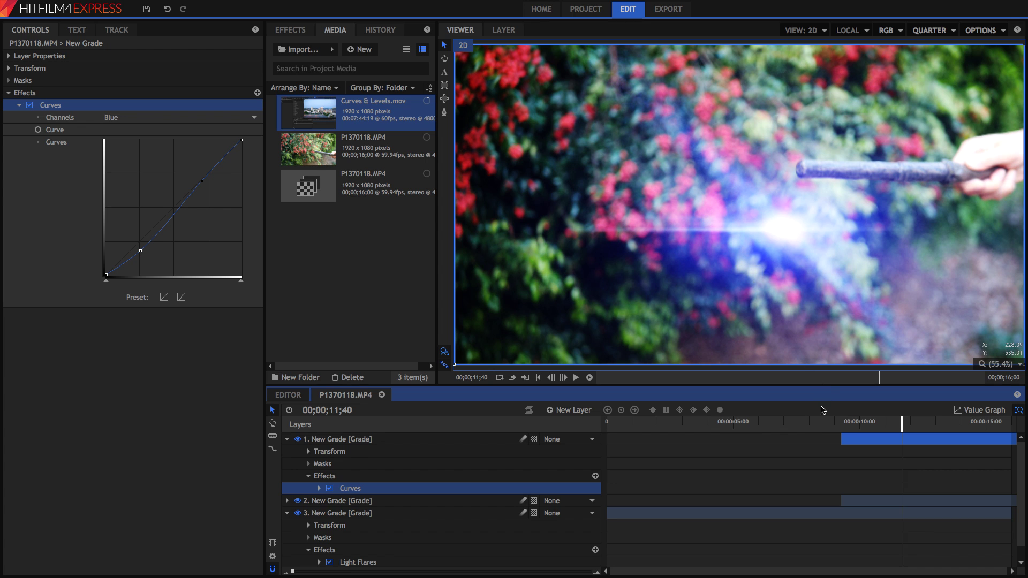
left_click(831, 430)
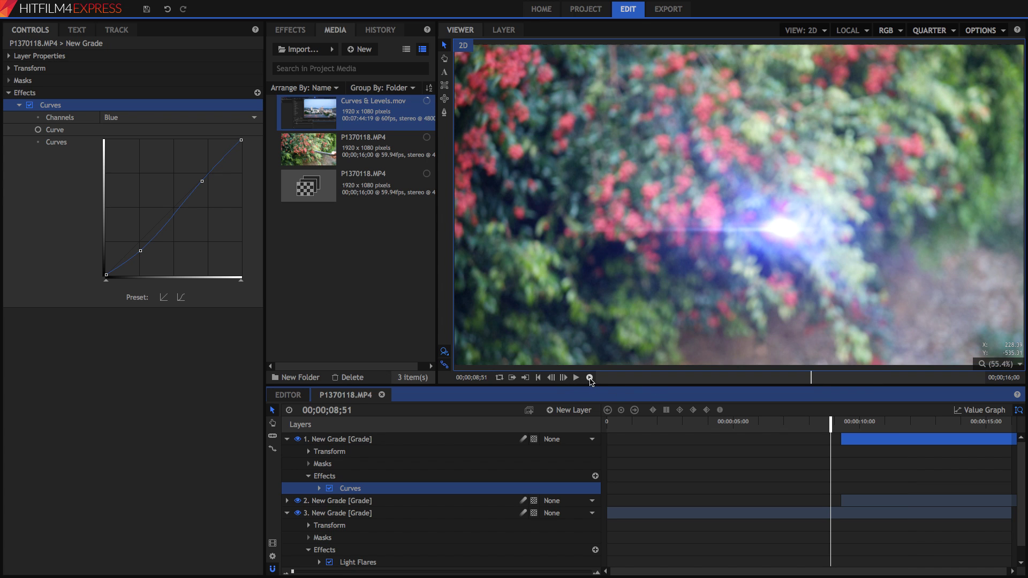
left_click(589, 378)
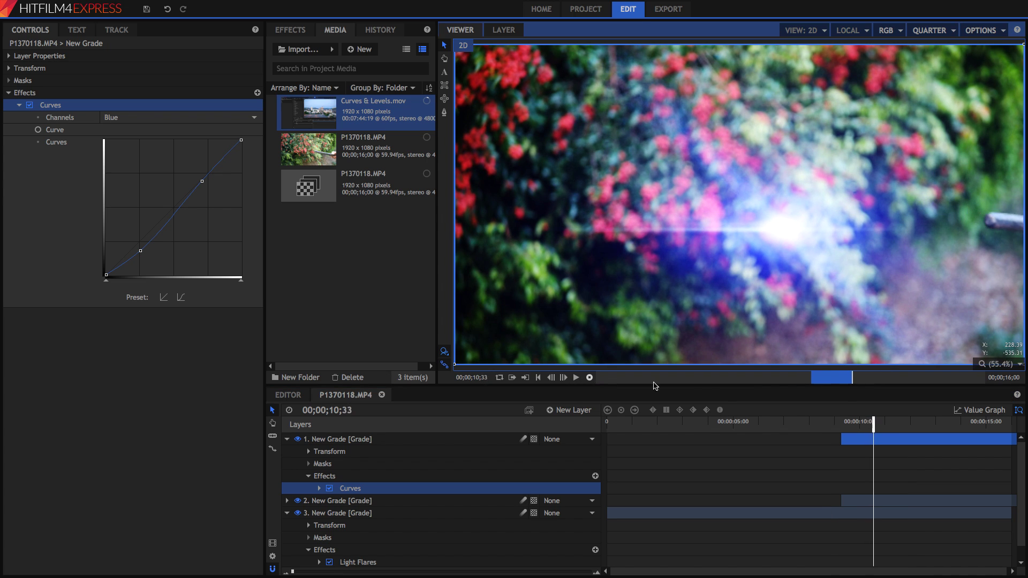